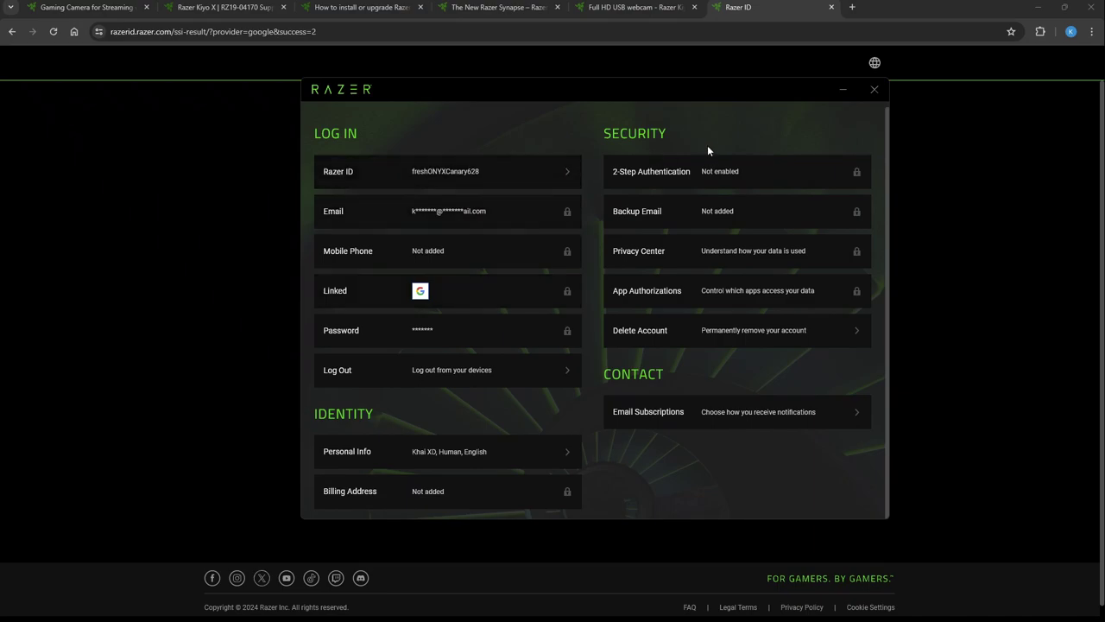
View the Razer ID nickname details and close the account settings window
{"action": "left_click", "coordinate": [556, 173]}
{"action": "left_click", "coordinate": [346, 271]}
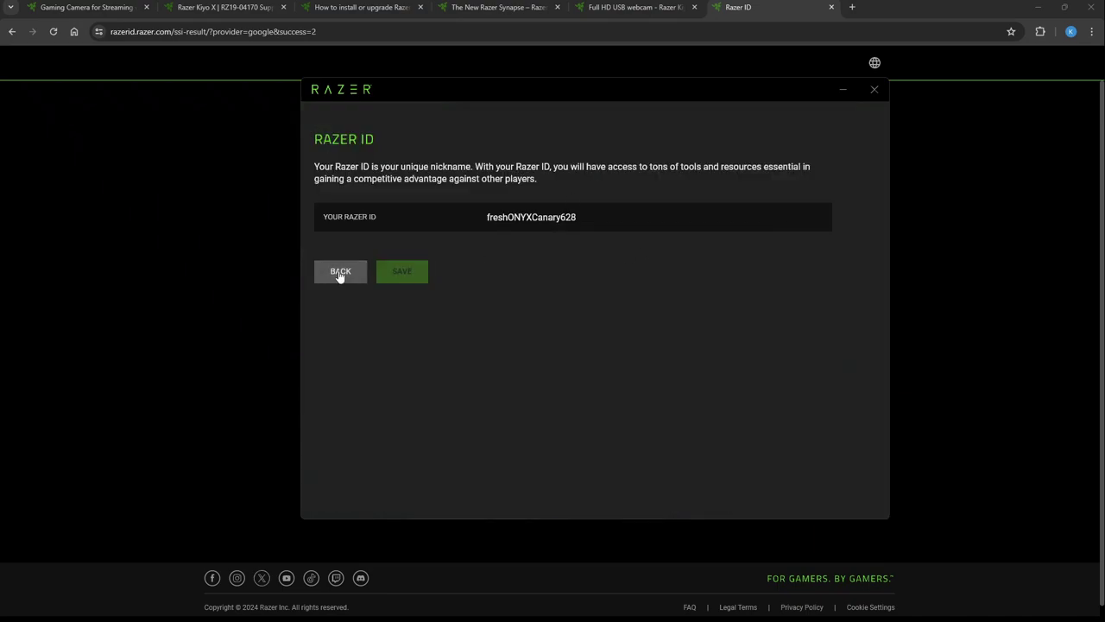
{"action": "left_click", "coordinate": [873, 89]}
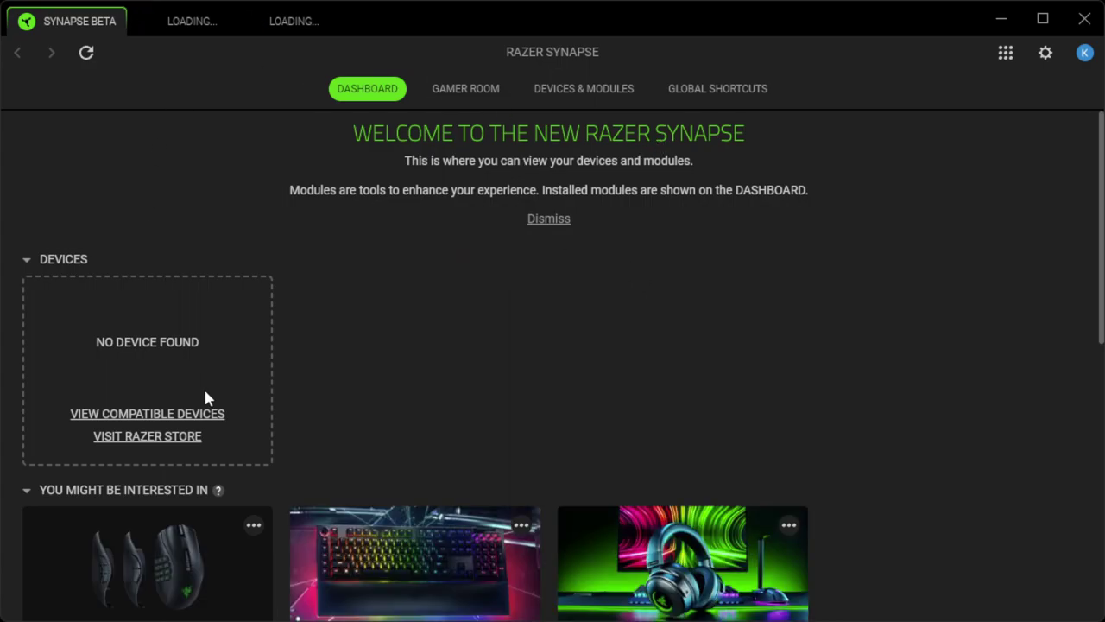
Look through the Synapse dashboard's devices and modules, and open the Linked Games module
{"action": "scroll", "coordinate": [205, 395], "scroll_direction": "down", "scroll_amount": 3}
{"action": "scroll", "coordinate": [165, 335], "scroll_direction": "up", "scroll_amount": 2}
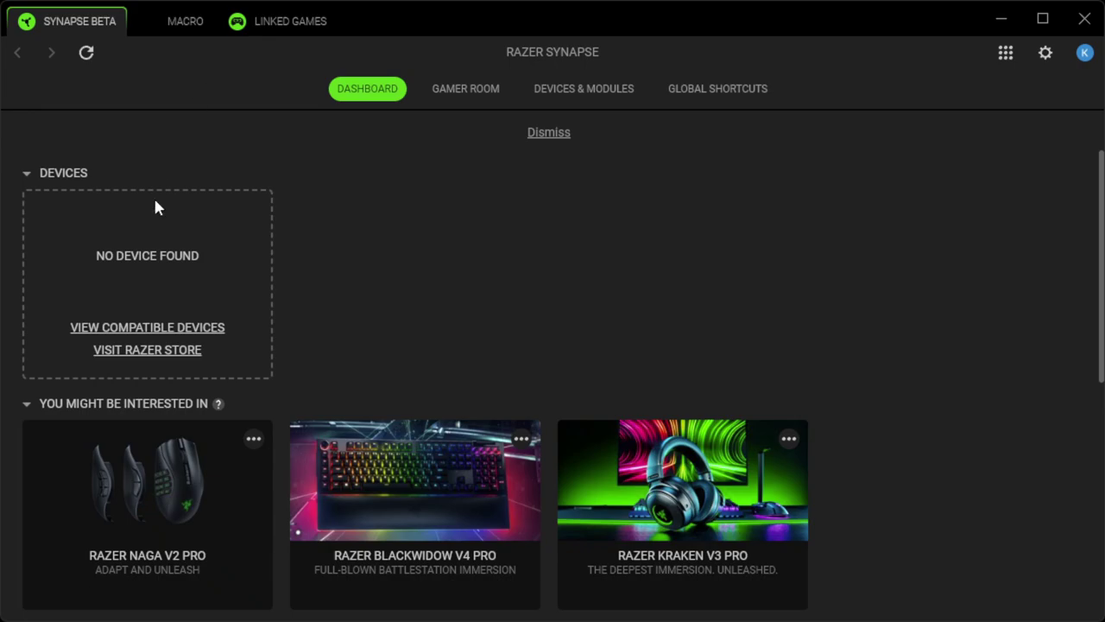
{"action": "scroll", "coordinate": [130, 276], "scroll_direction": "down", "scroll_amount": 4}
{"action": "scroll", "coordinate": [241, 380], "scroll_direction": "up", "scroll_amount": 4}
{"action": "scroll", "coordinate": [423, 363], "scroll_direction": "down", "scroll_amount": 4}
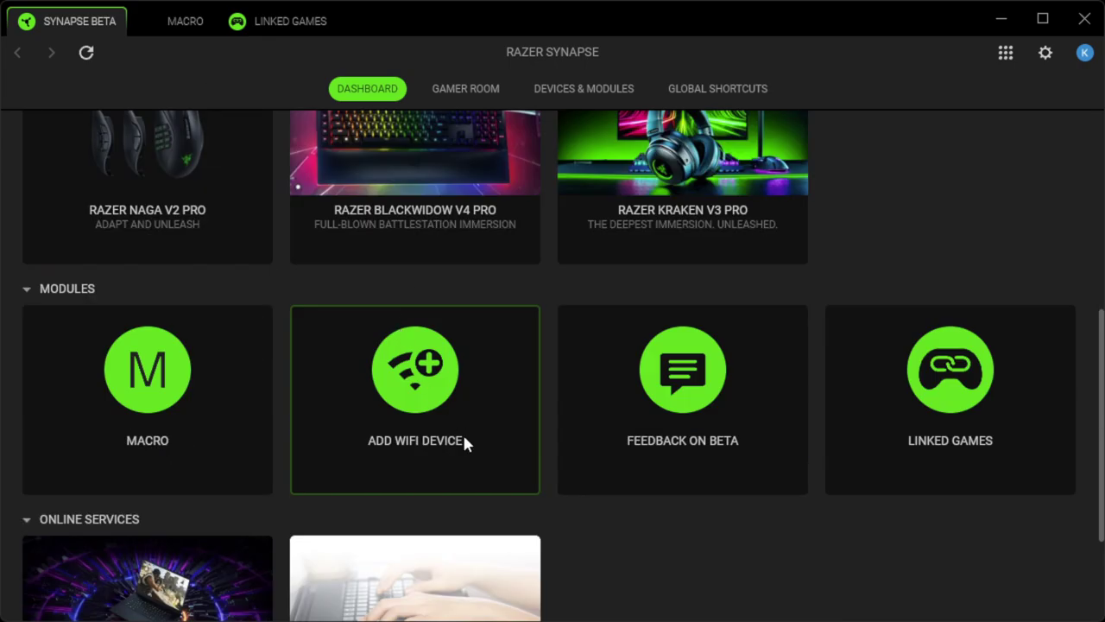
{"action": "left_click", "coordinate": [994, 427]}
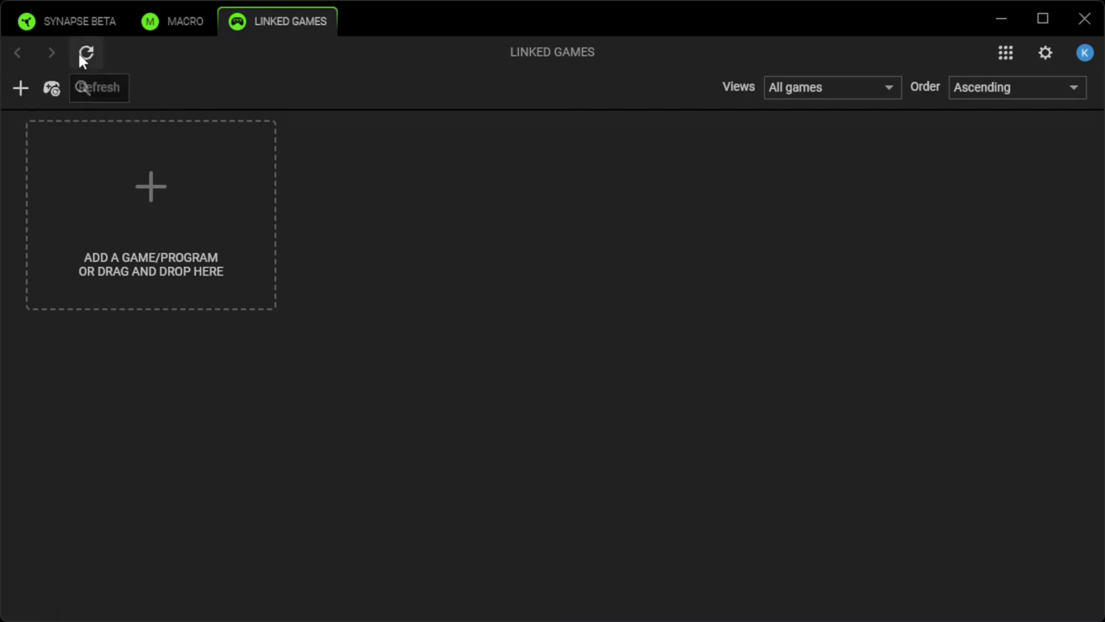
View the Macro module and close both the Macro and Linked Games modules
{"action": "left_click", "coordinate": [177, 22]}
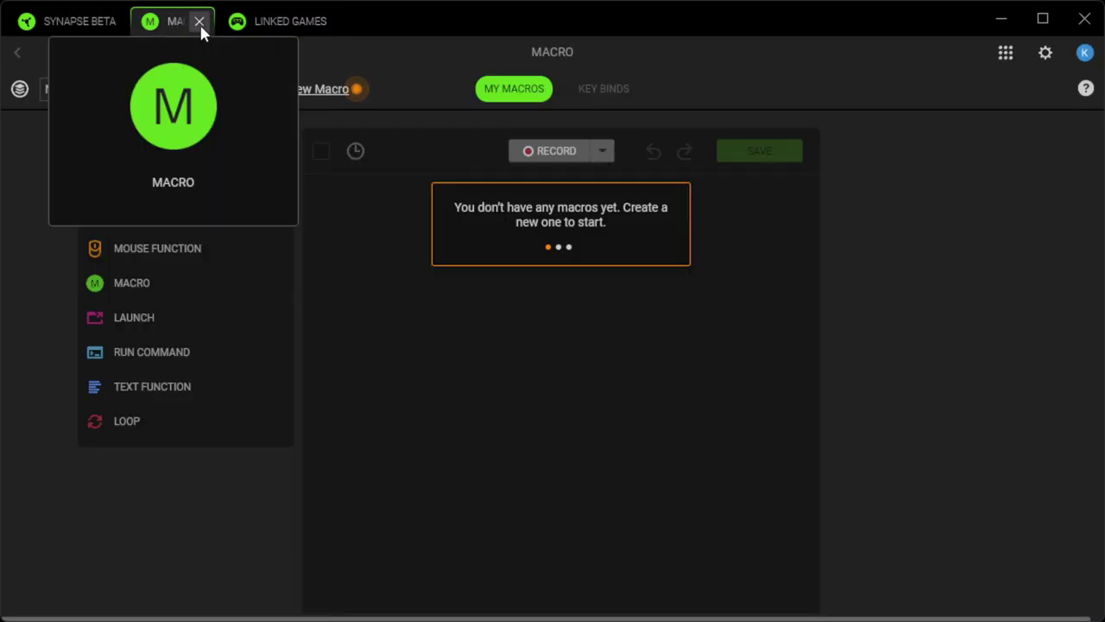
{"action": "left_click", "coordinate": [202, 23]}
{"action": "left_click", "coordinate": [235, 22]}
Check the dashboard's online services and dismiss the Synapse welcome message
{"action": "scroll", "coordinate": [525, 322], "scroll_direction": "down", "scroll_amount": 3}
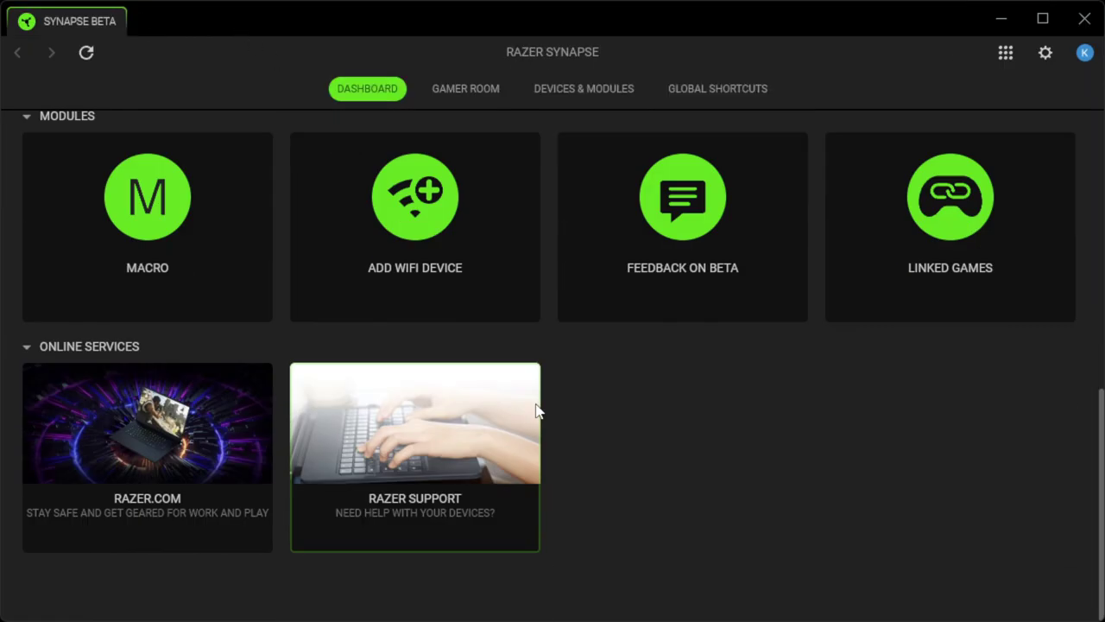
{"action": "scroll", "coordinate": [604, 388], "scroll_direction": "up", "scroll_amount": 8}
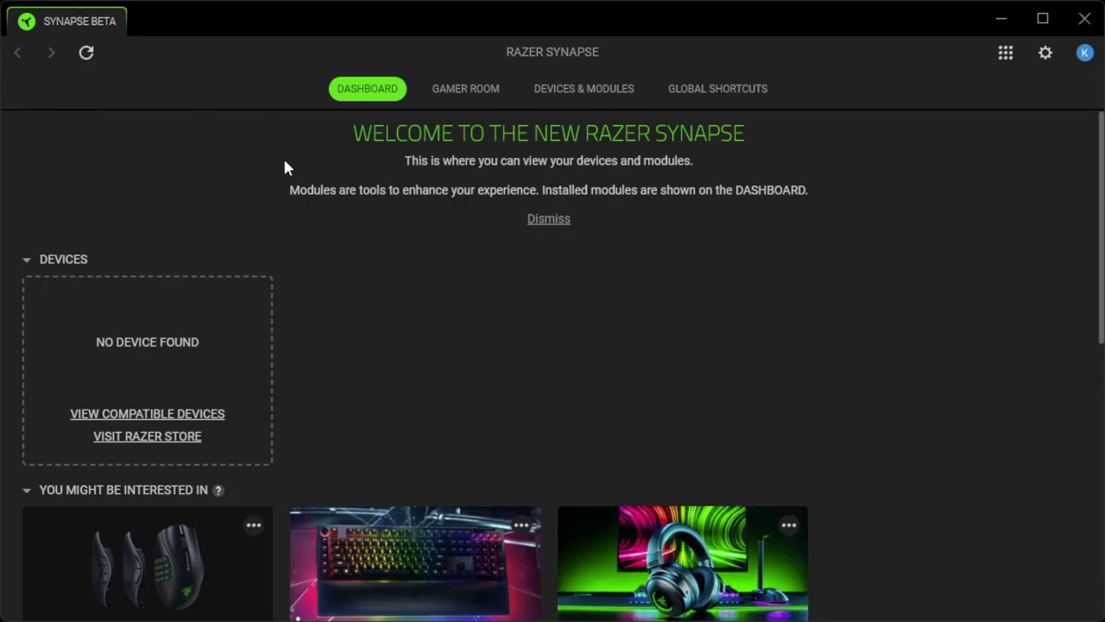
{"action": "left_click", "coordinate": [549, 219]}
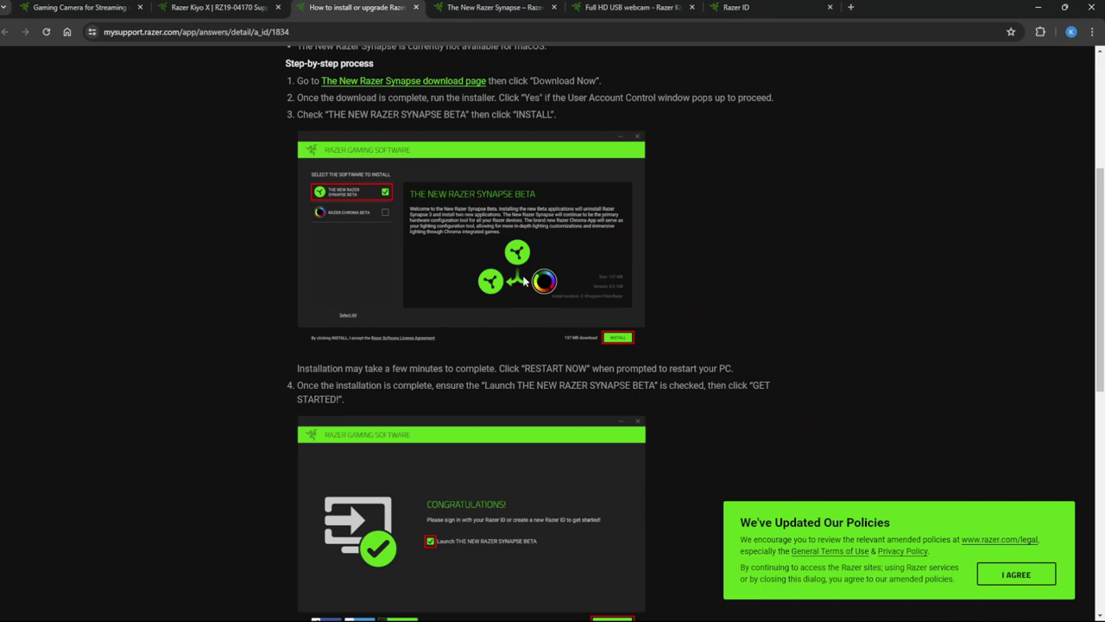
In the browser, review the remaining Synapse installation steps and the Razer Kiyo X device layout on the support pages
{"action": "scroll", "coordinate": [524, 279], "scroll_direction": "down", "scroll_amount": 2}
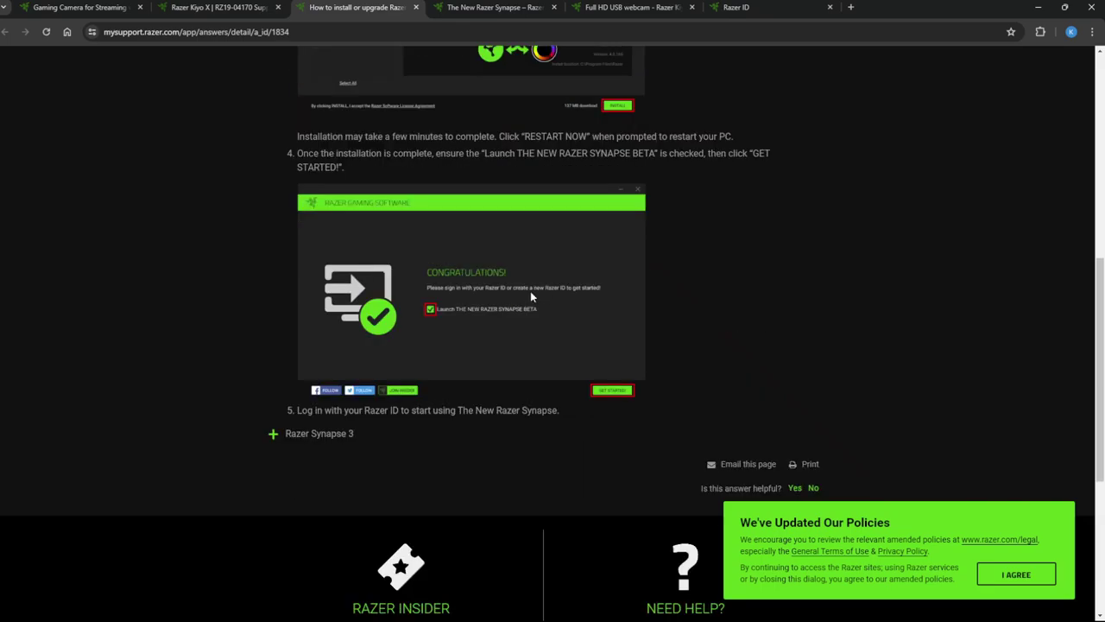
{"action": "scroll", "coordinate": [531, 291], "scroll_direction": "up", "scroll_amount": 5}
{"action": "left_click", "coordinate": [236, 7]}
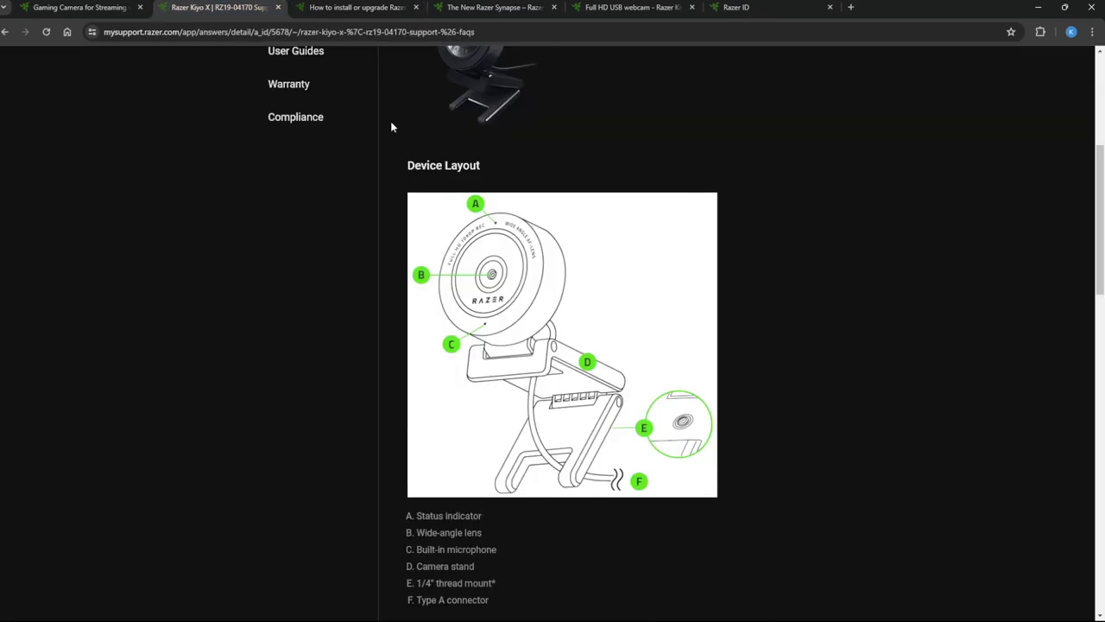
{"action": "scroll", "coordinate": [578, 340], "scroll_direction": "down", "scroll_amount": 3}
{"action": "scroll", "coordinate": [578, 346], "scroll_direction": "up", "scroll_amount": 4}
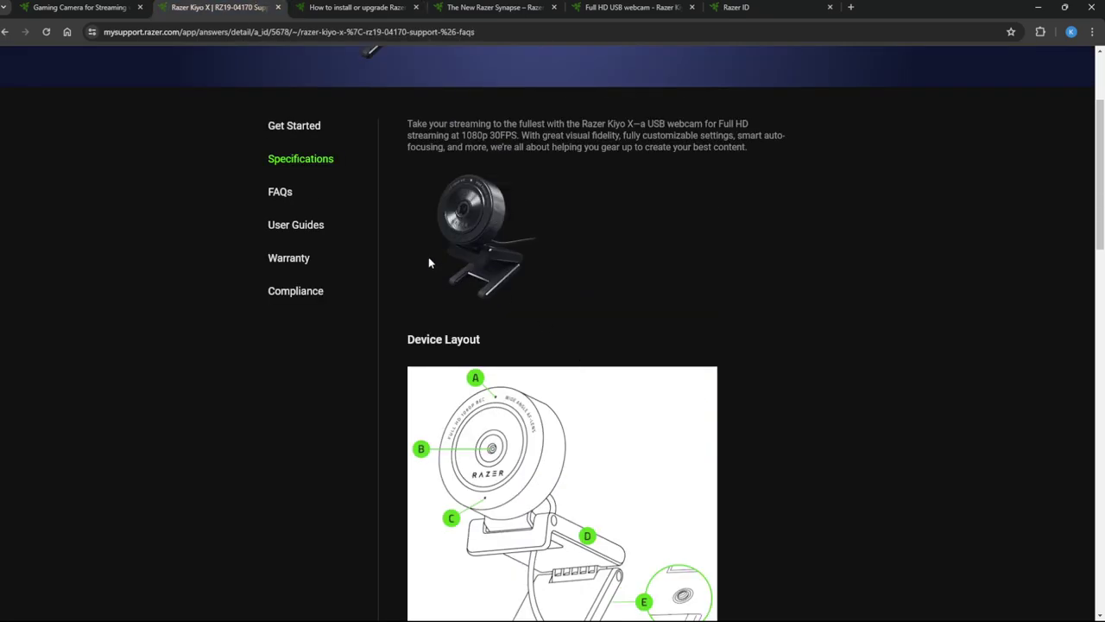
View the User Guides, Warranty and Compliance sections of the Razer Kiyo X support page
{"action": "left_click", "coordinate": [296, 230]}
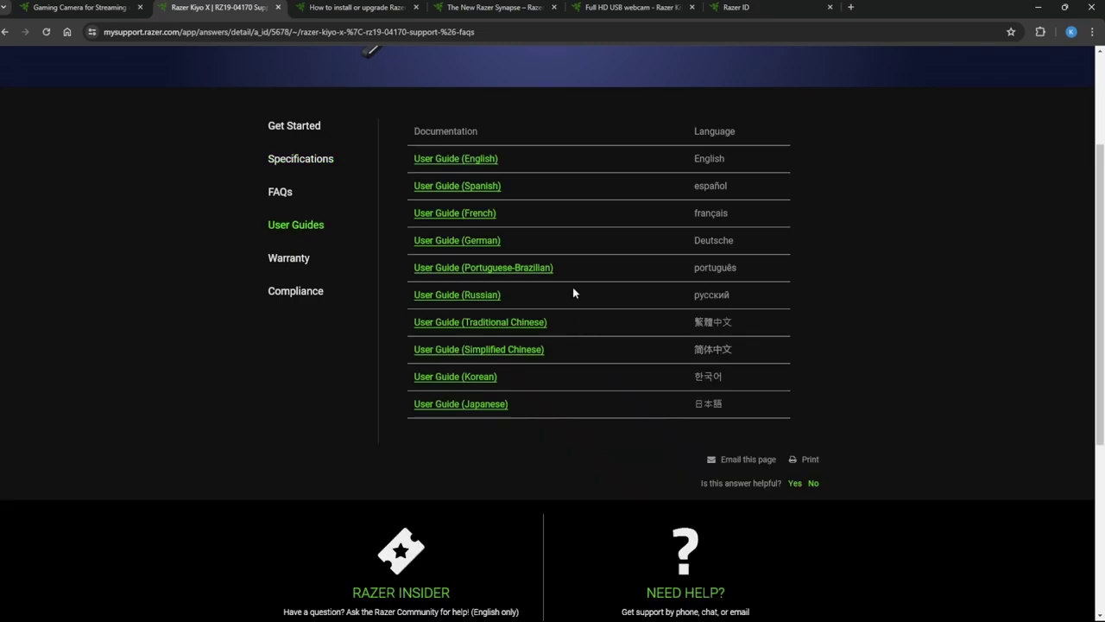
{"action": "left_click", "coordinate": [302, 260]}
{"action": "left_click", "coordinate": [297, 290]}
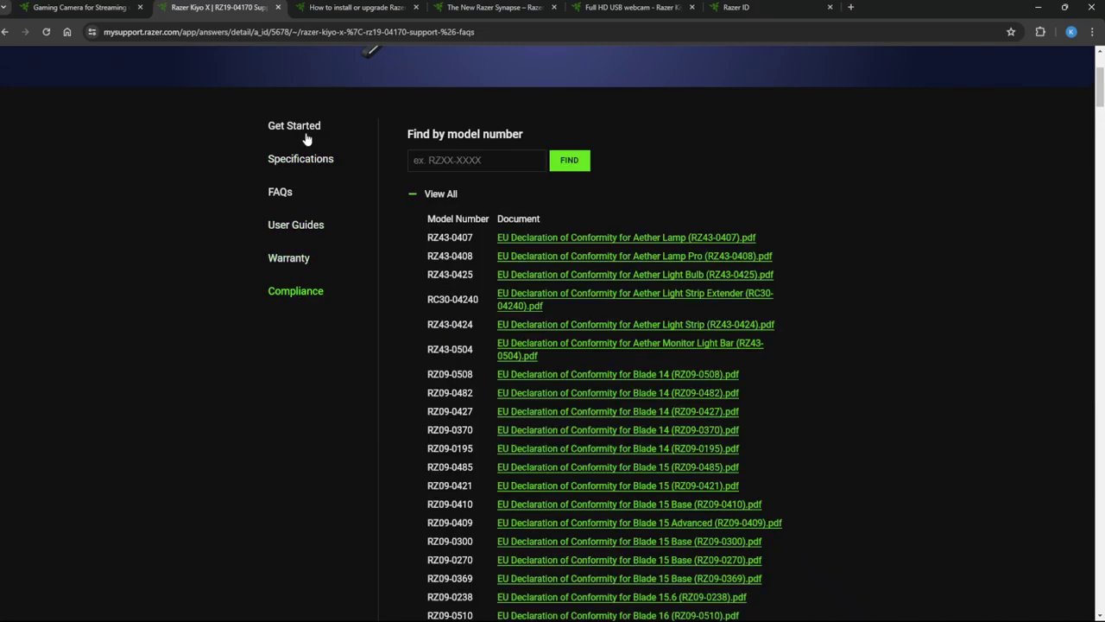
Play the "How to install Razer Synapse 3" video in the Get Started section and skip ahead in it
{"action": "left_click", "coordinate": [300, 131]}
{"action": "left_click", "coordinate": [518, 230]}
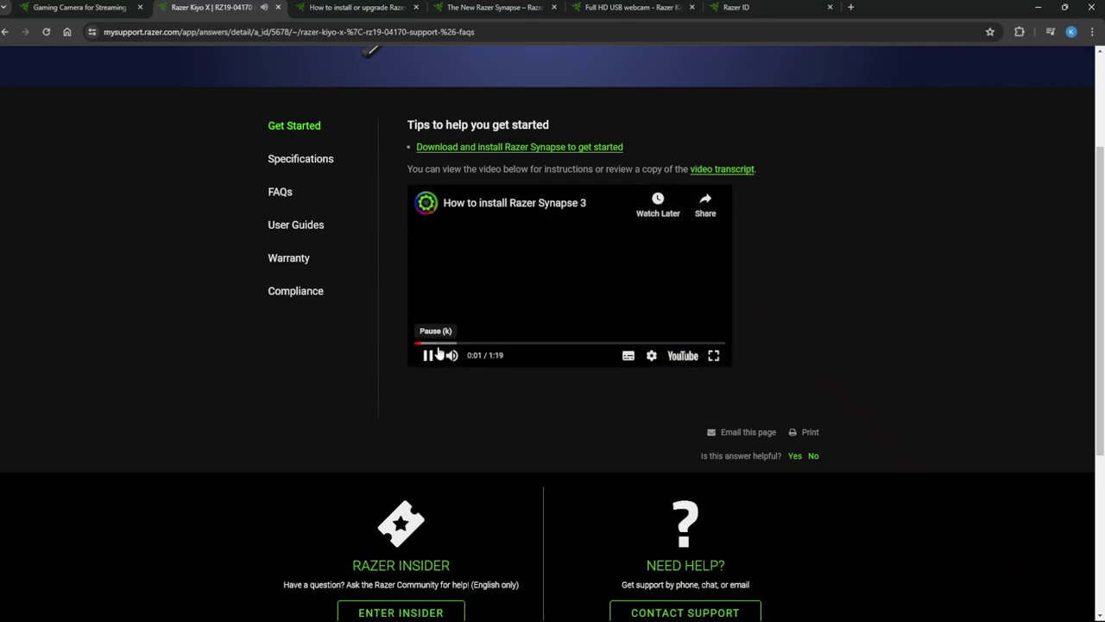
{"action": "left_click_drag", "start_coordinate": [431, 343], "coordinate": [607, 344]}
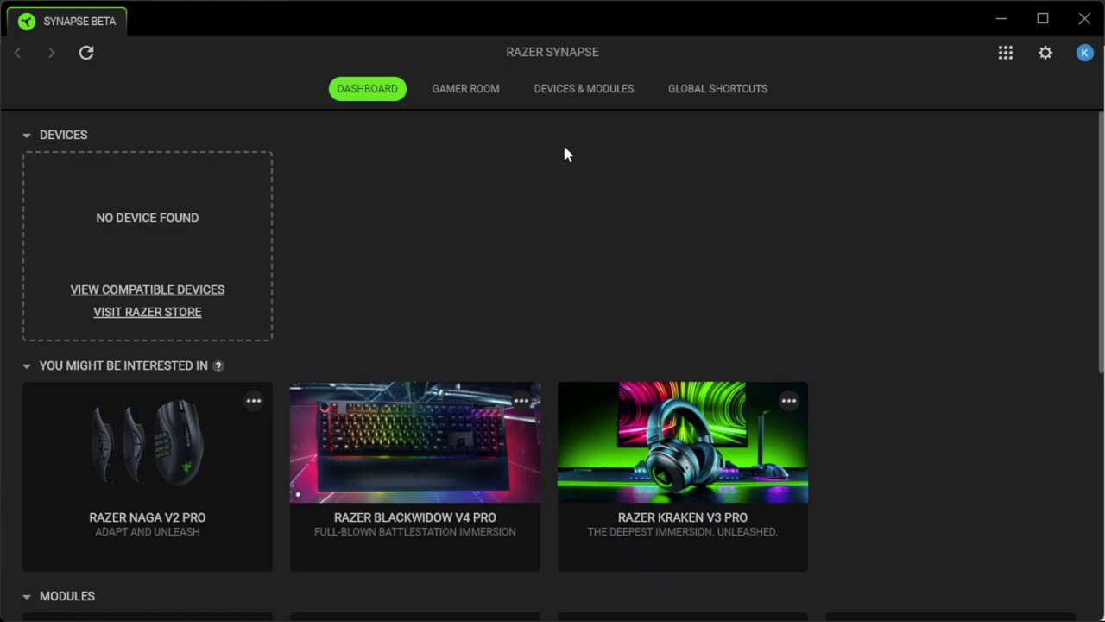
In Razer Synapse, review the language, auto-launch, recommendation and device lighting settings, and return to the dashboard
{"action": "left_click", "coordinate": [1045, 53]}
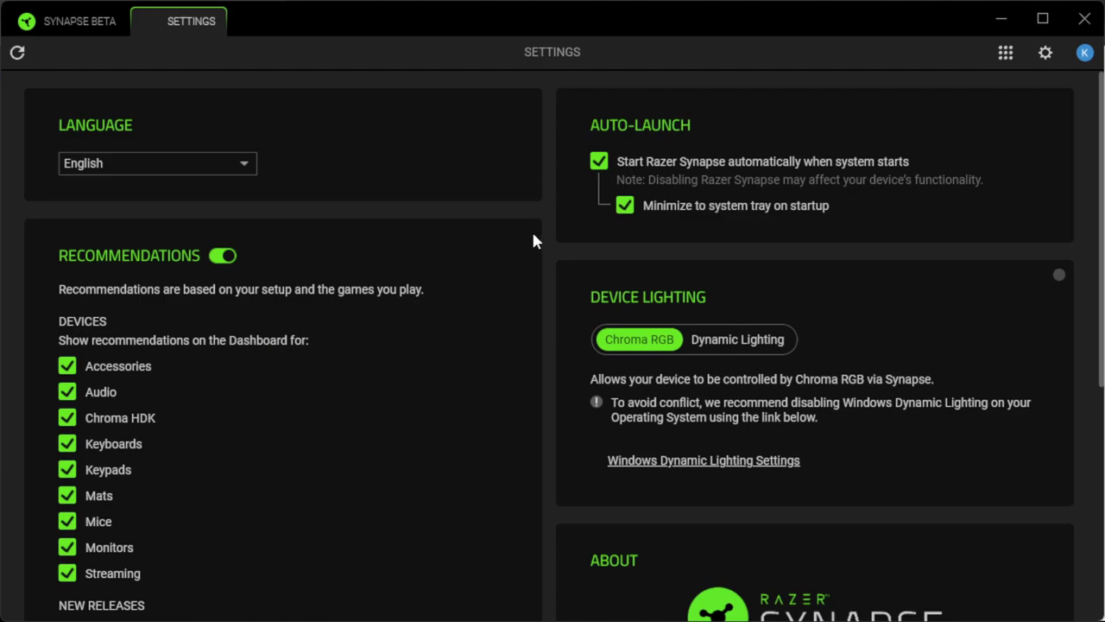
{"action": "scroll", "coordinate": [584, 400], "scroll_direction": "down", "scroll_amount": 3}
{"action": "scroll", "coordinate": [585, 419], "scroll_direction": "up", "scroll_amount": 2}
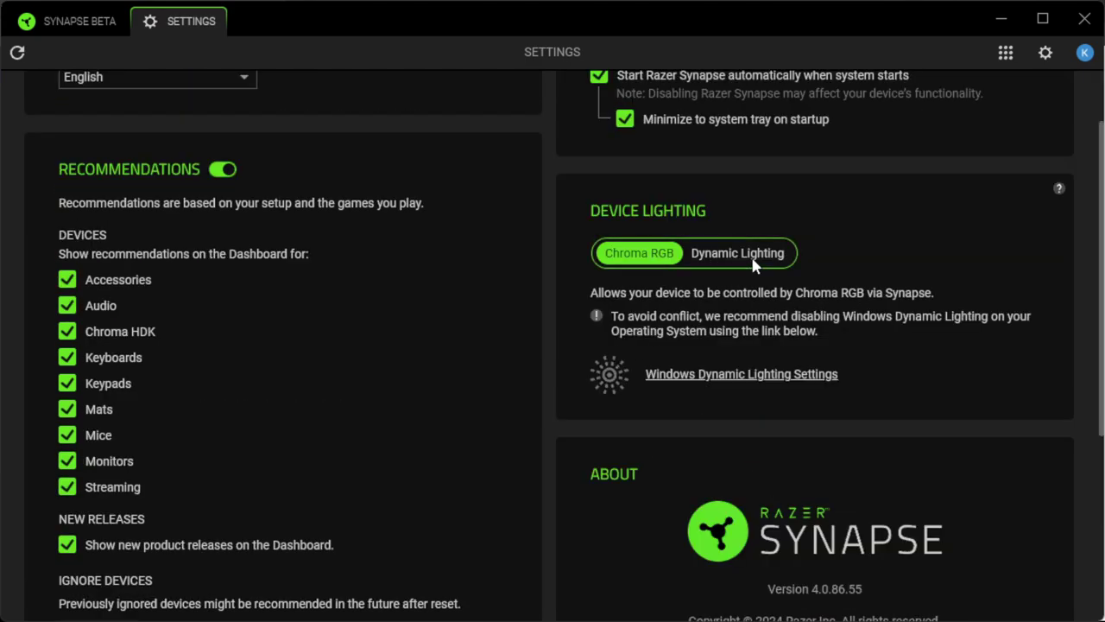
{"action": "scroll", "coordinate": [753, 264], "scroll_direction": "down", "scroll_amount": 4}
{"action": "scroll", "coordinate": [417, 332], "scroll_direction": "up", "scroll_amount": 5}
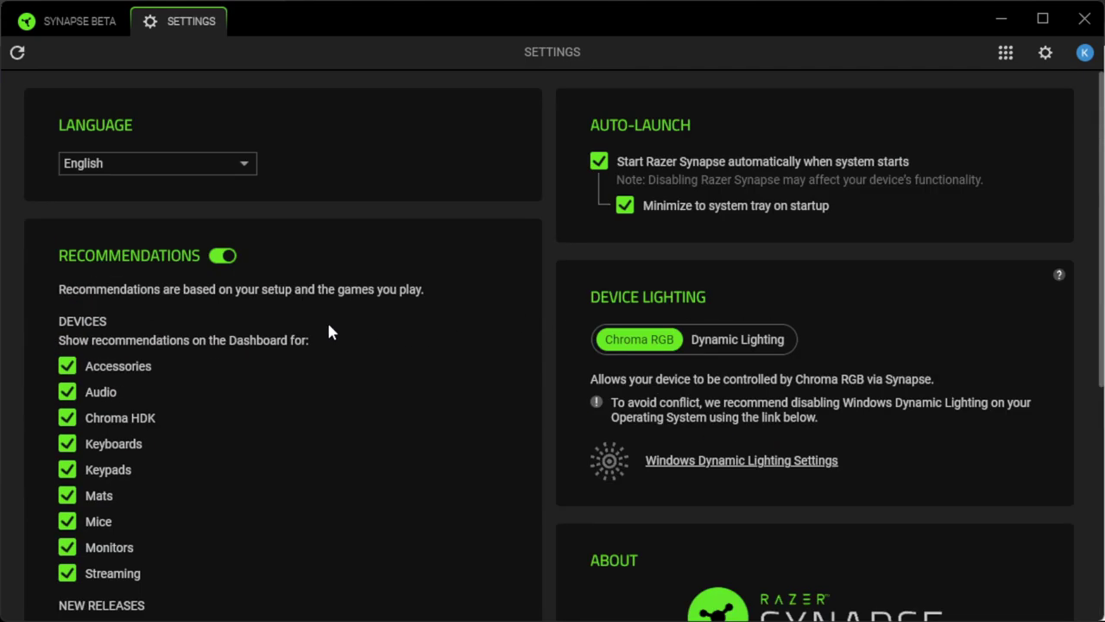
{"action": "left_click", "coordinate": [95, 27]}
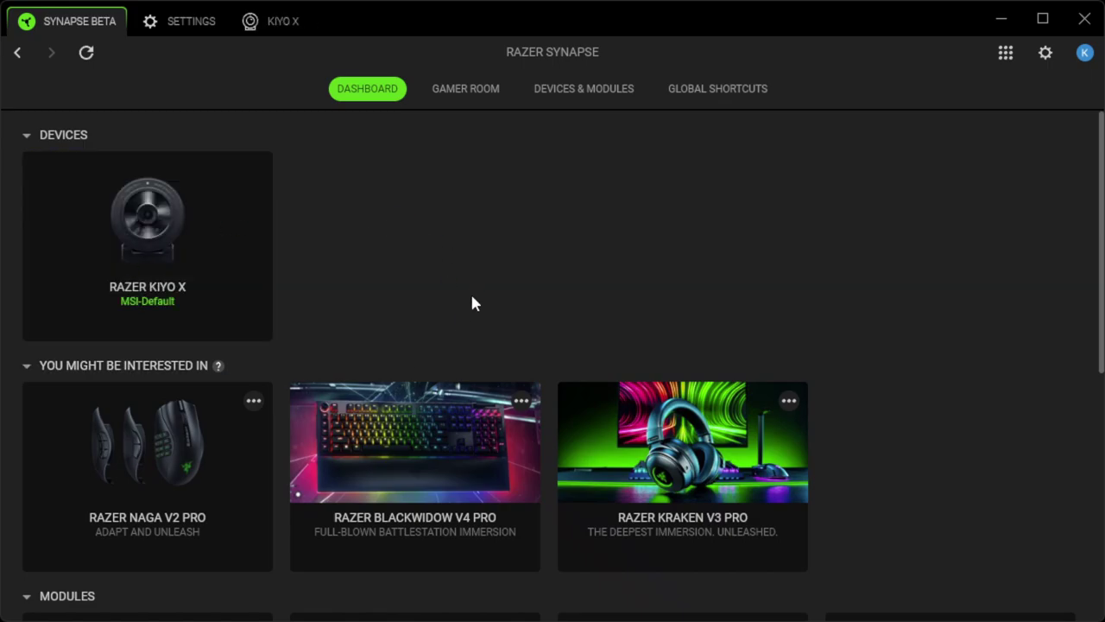
Open the Razer Kiyo X customization page and close the general settings page
{"action": "left_click", "coordinate": [108, 301]}
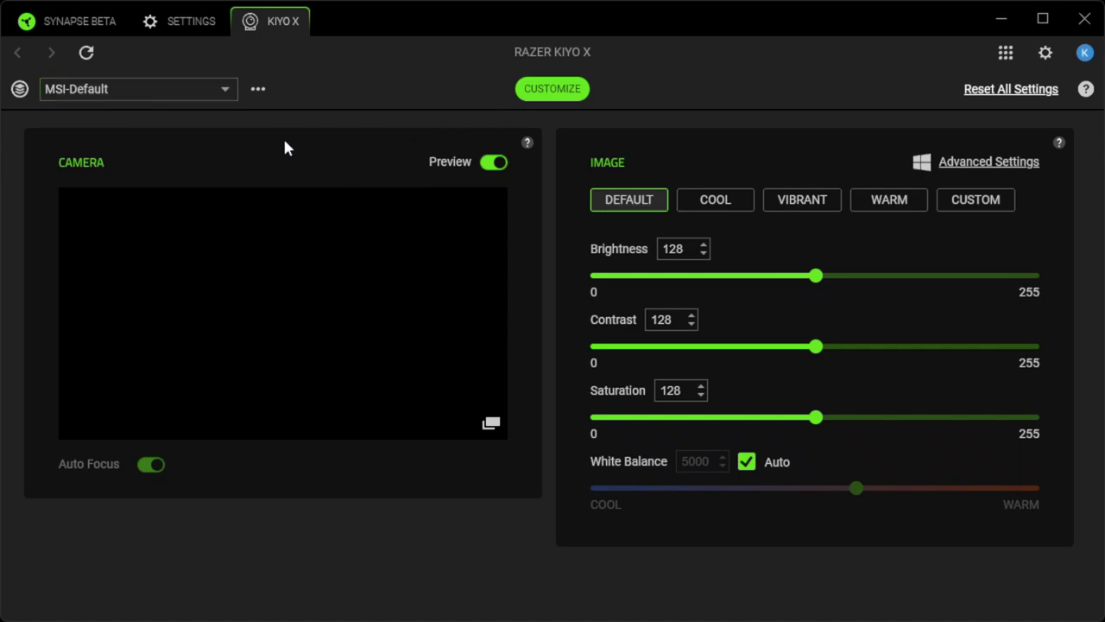
{"action": "left_click", "coordinate": [143, 92]}
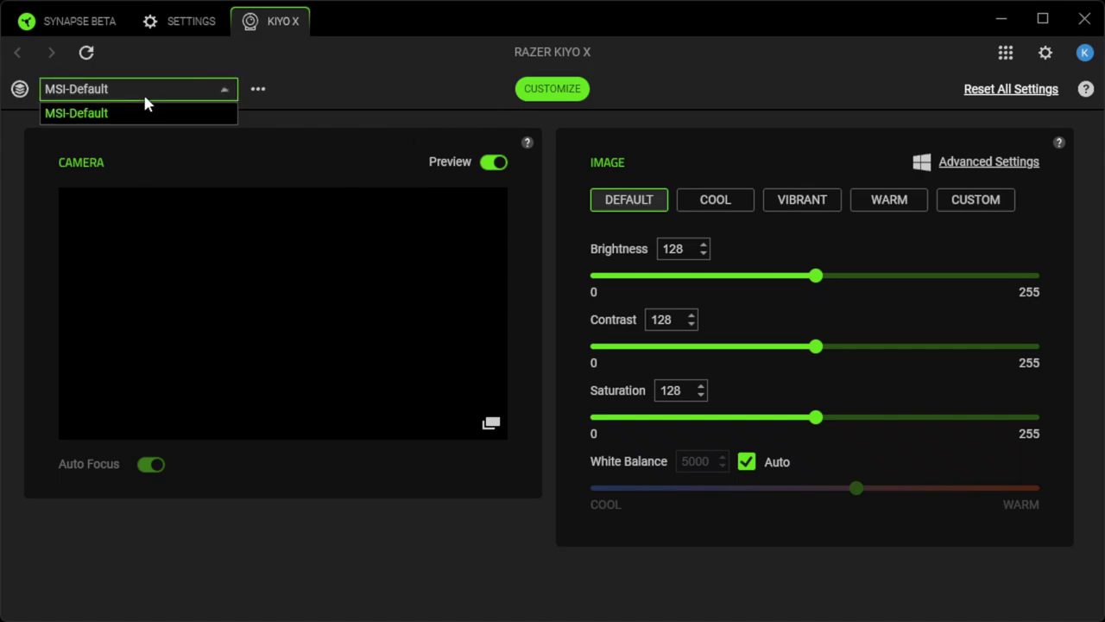
{"action": "left_click", "coordinate": [142, 92]}
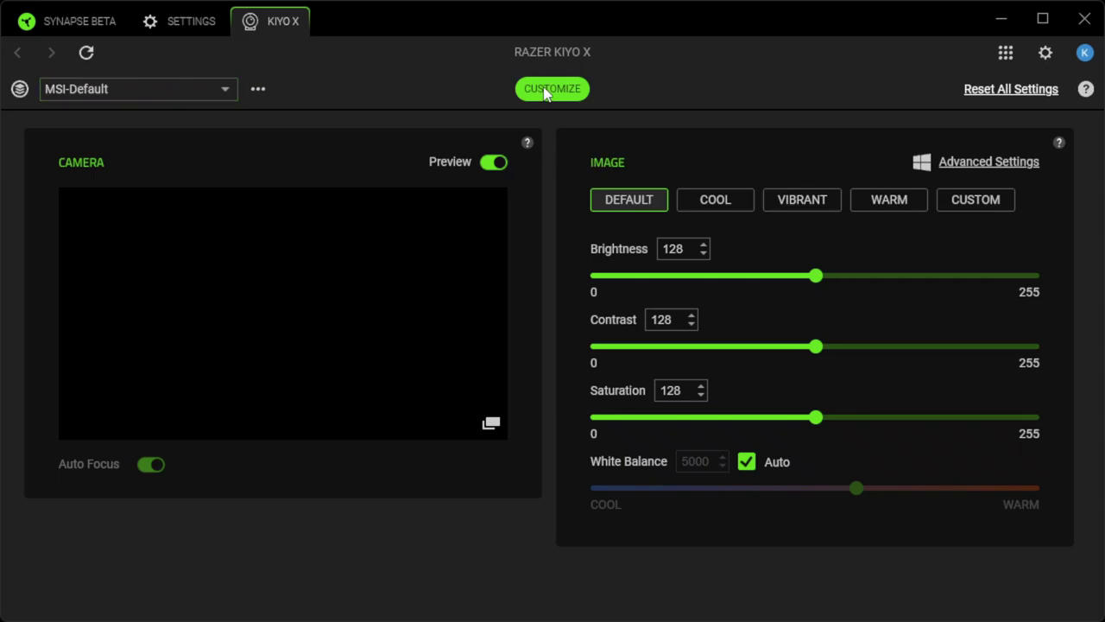
{"action": "left_click", "coordinate": [197, 24]}
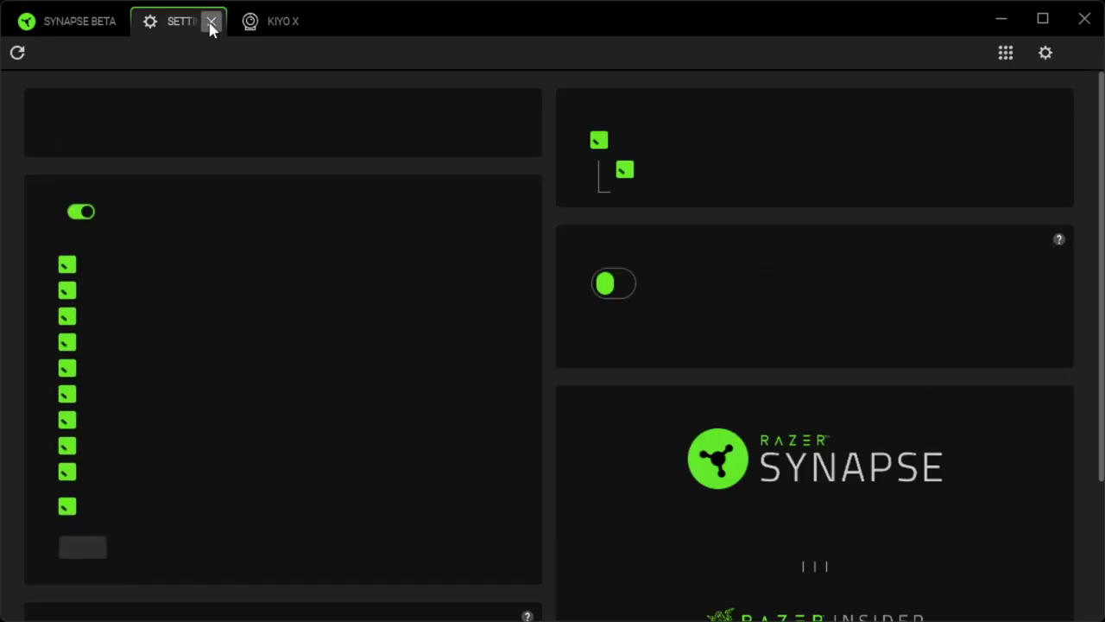
{"action": "left_click", "coordinate": [210, 23]}
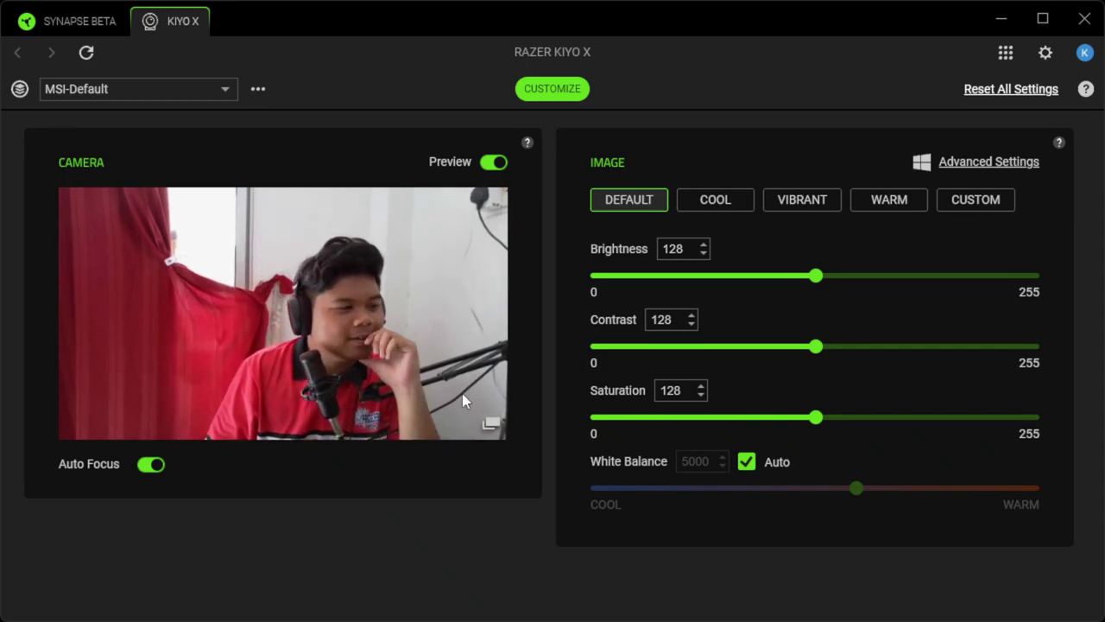
Try a brightness of 255 and the Cool, Vibrant and Warm image presets, ending on the Default preset
{"action": "left_click_drag", "start_coordinate": [816, 276], "coordinate": [1034, 277]}
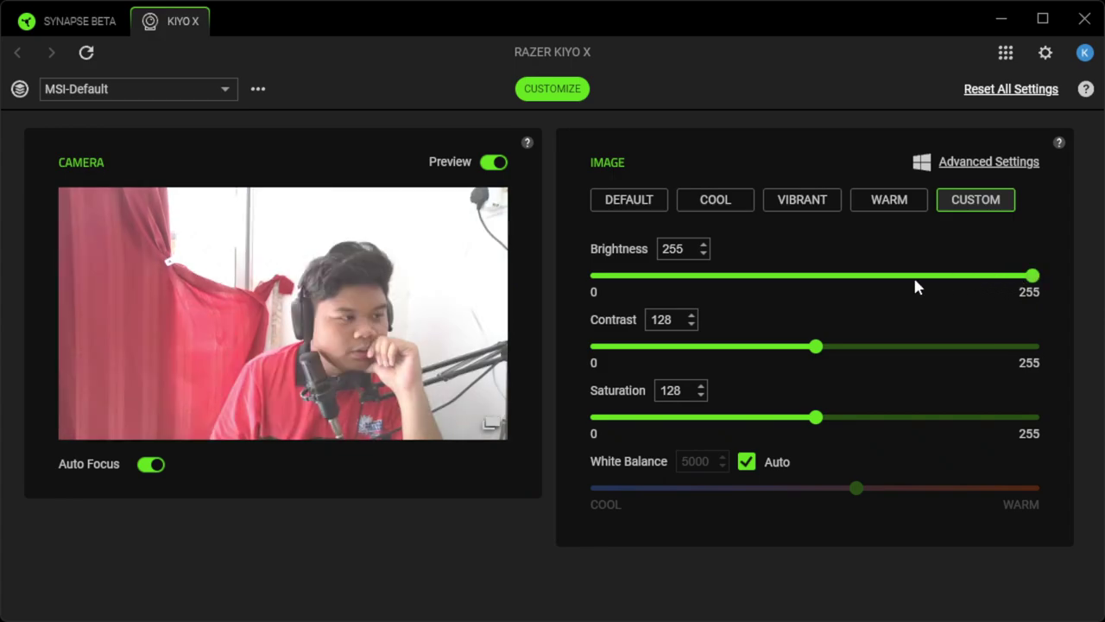
{"action": "left_click", "coordinate": [864, 277]}
{"action": "left_click", "coordinate": [715, 206]}
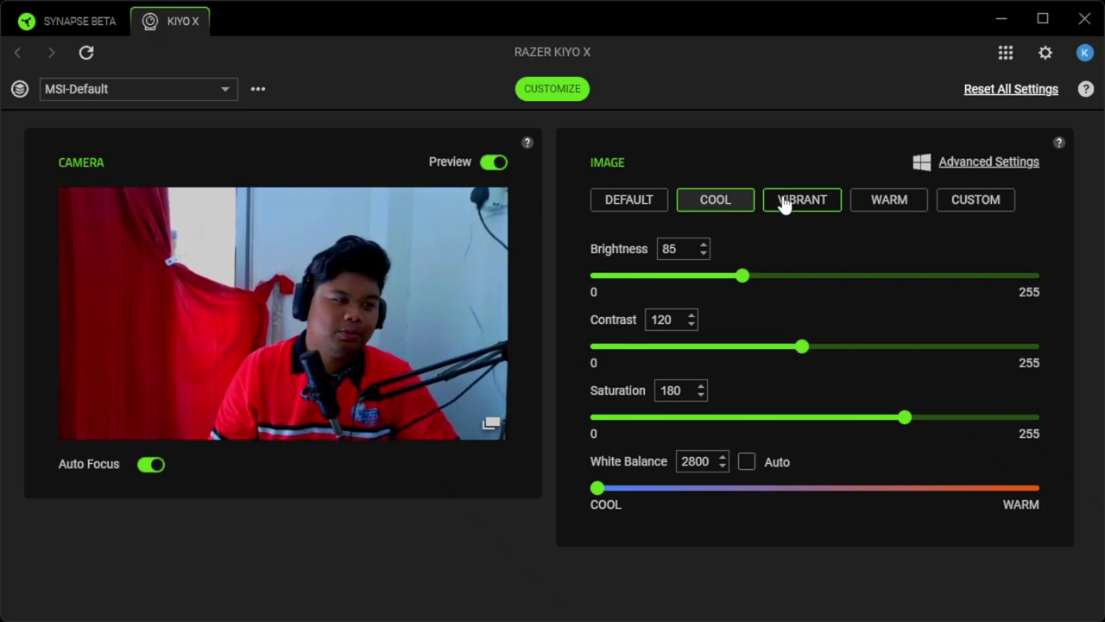
{"action": "left_click", "coordinate": [786, 204]}
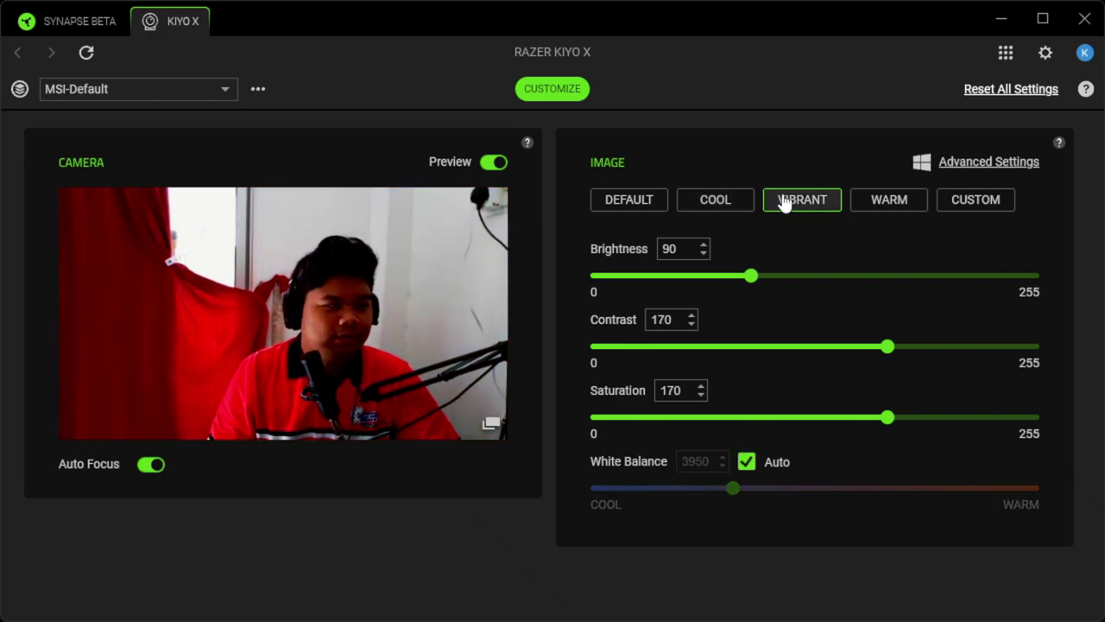
{"action": "left_click", "coordinate": [869, 199]}
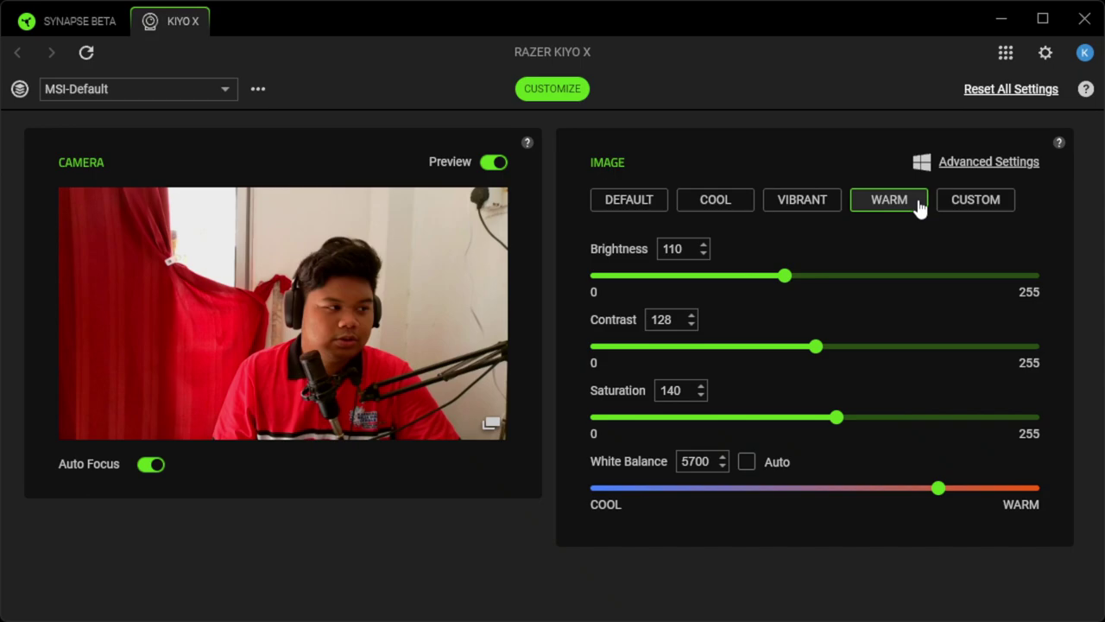
{"action": "left_click", "coordinate": [611, 203]}
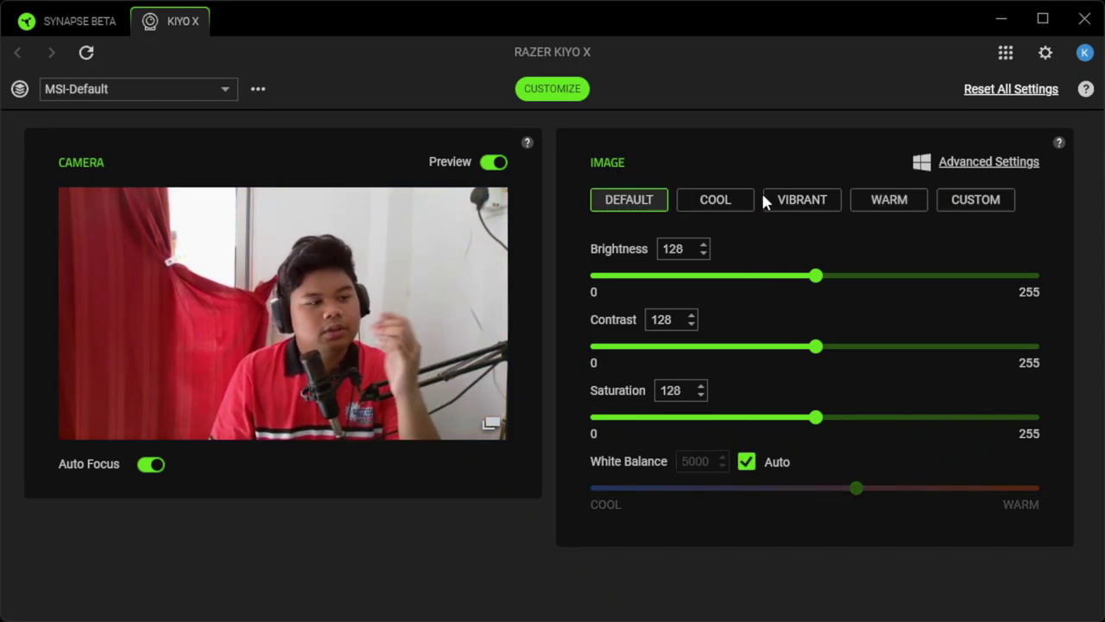
Open the webcam's advanced image settings and check the actions available for its profile
{"action": "left_click", "coordinate": [954, 168]}
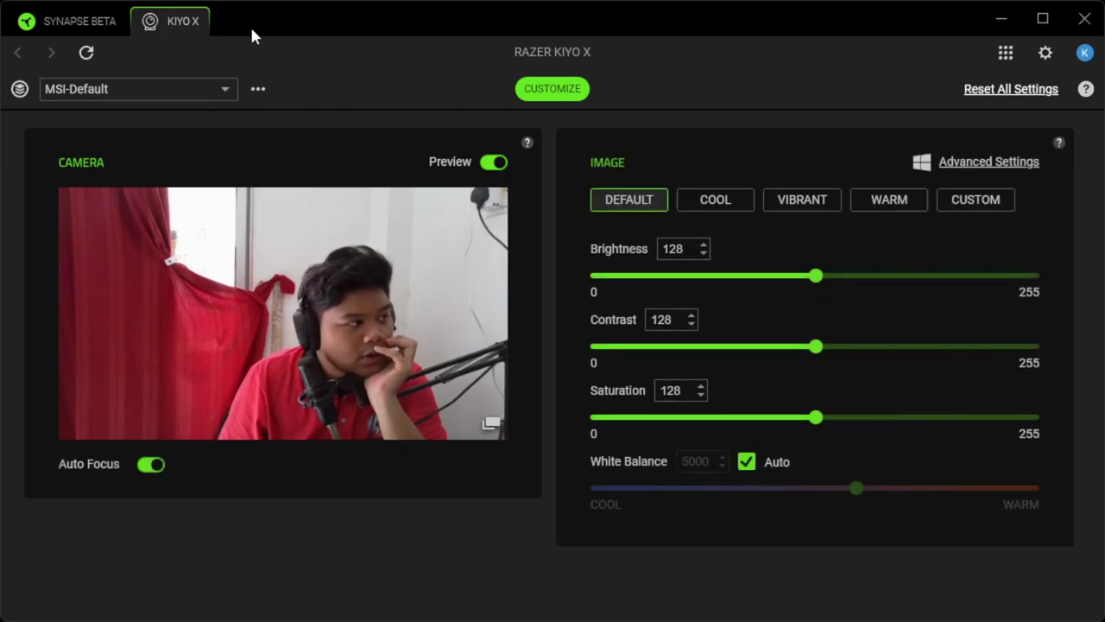
{"action": "left_click", "coordinate": [258, 89]}
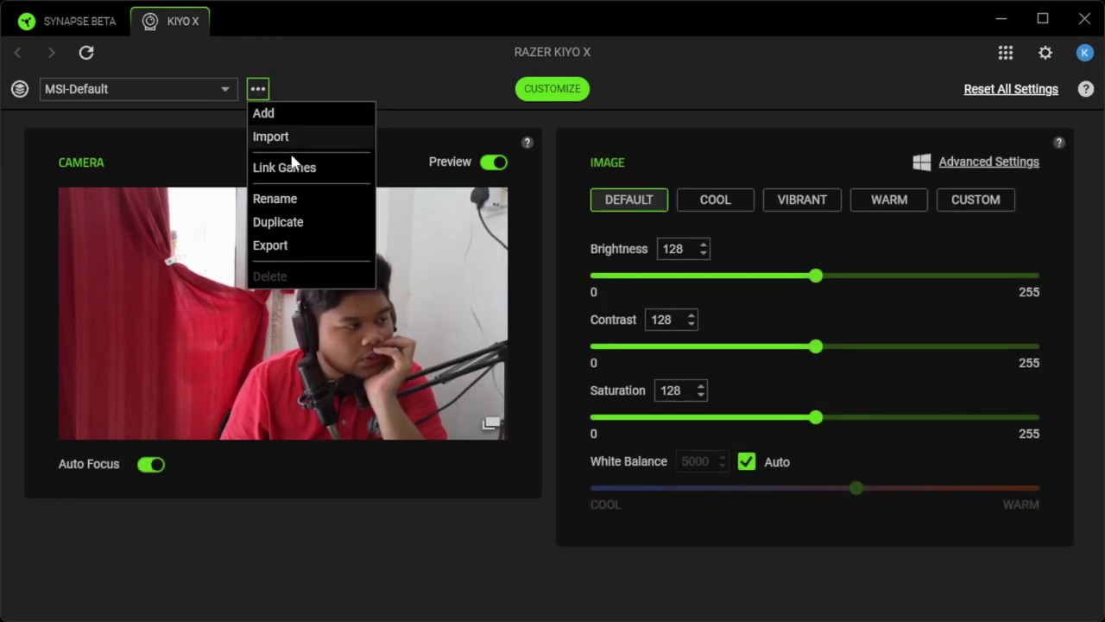
{"action": "left_click", "coordinate": [563, 93]}
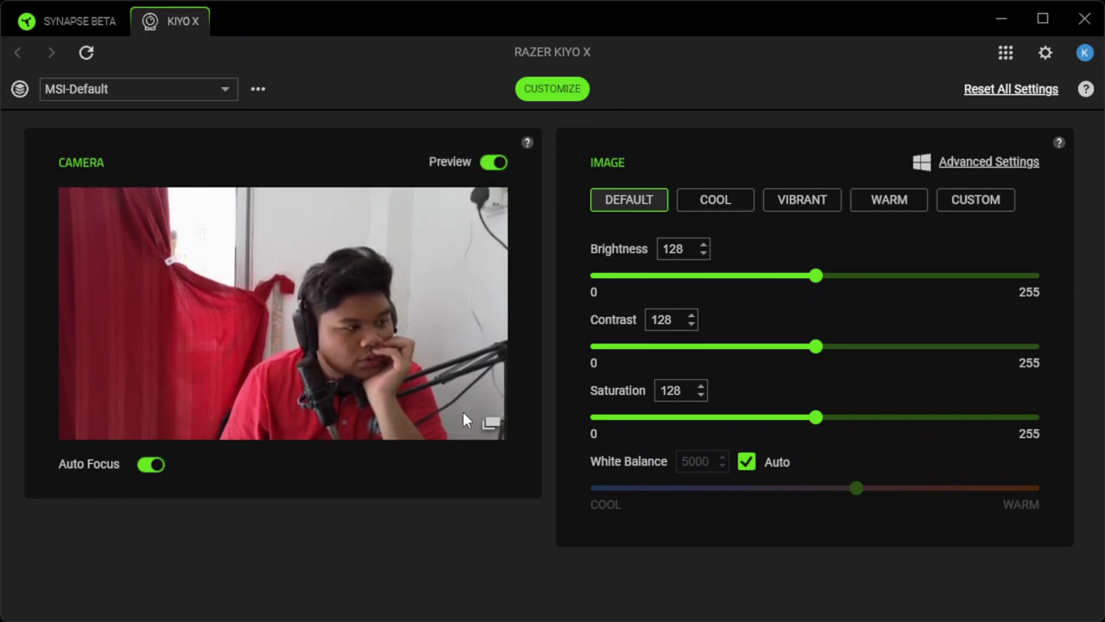
Reopen the Windows advanced settings for the Razer Kiyo X image and return to the image controls
{"action": "left_click", "coordinate": [922, 162]}
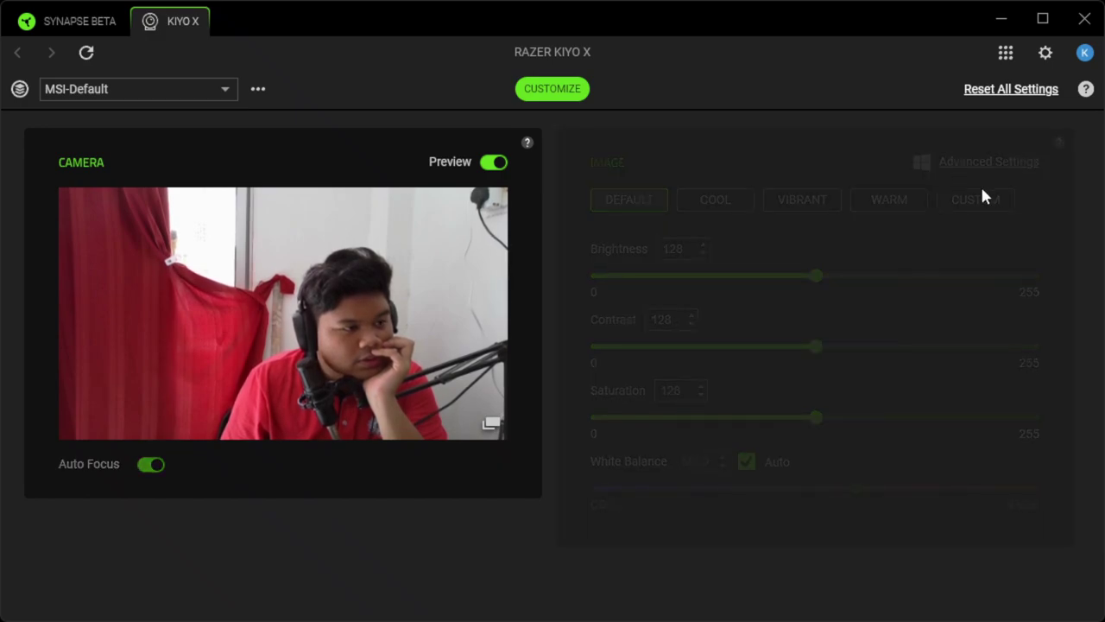
{"action": "left_click", "coordinate": [921, 162]}
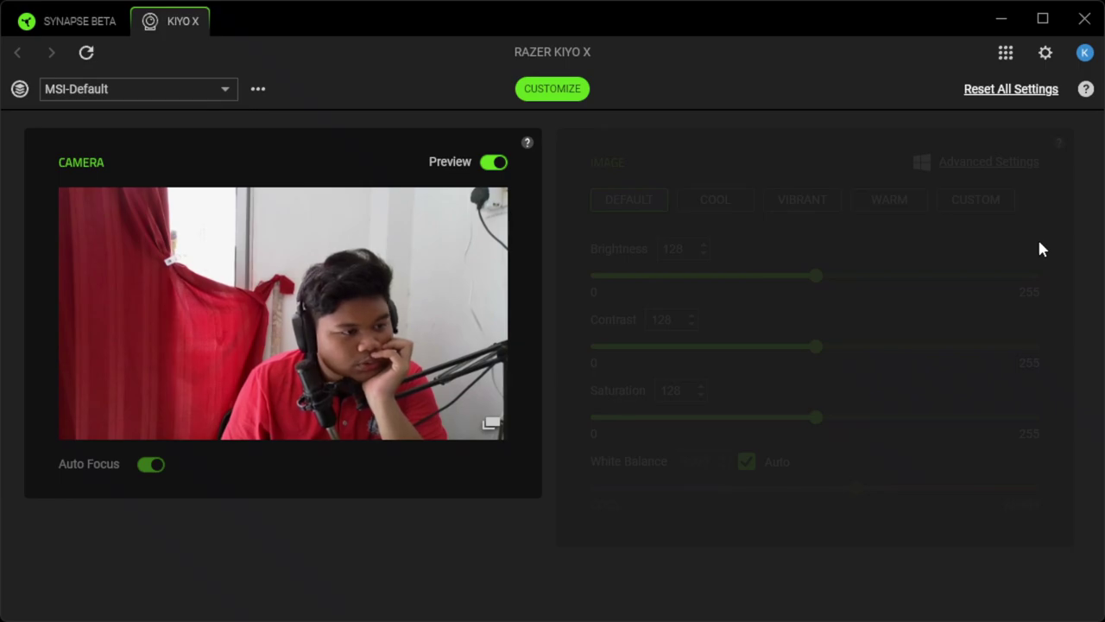
{"action": "left_click", "coordinate": [1047, 212]}
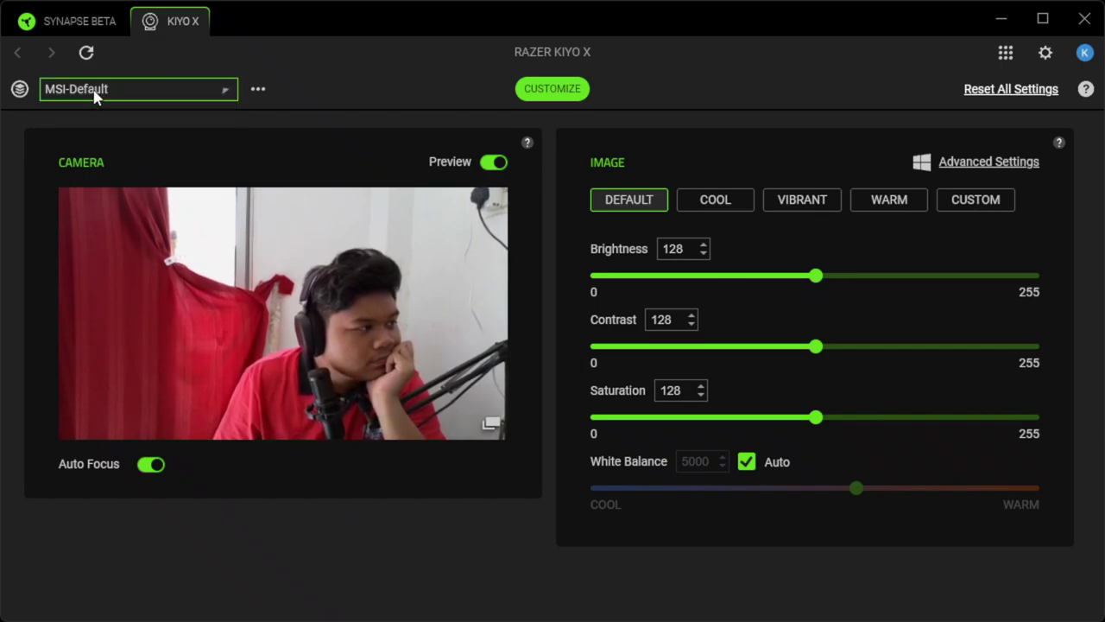
Check the profile actions once more and expand the camera preview into a separate window
{"action": "left_click", "coordinate": [256, 91]}
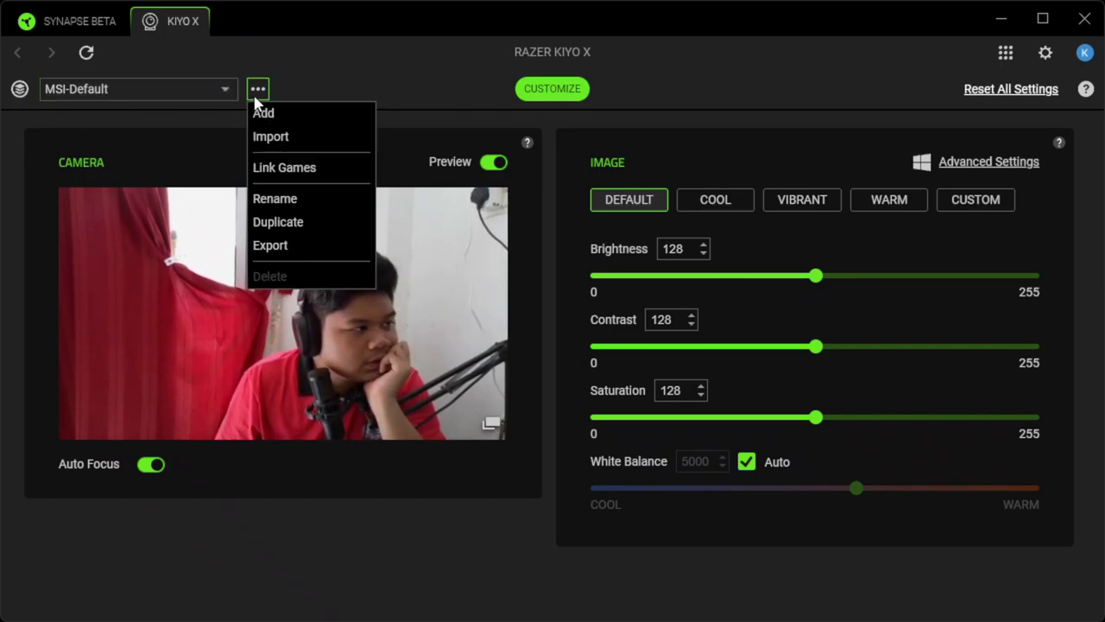
{"action": "left_click", "coordinate": [289, 91]}
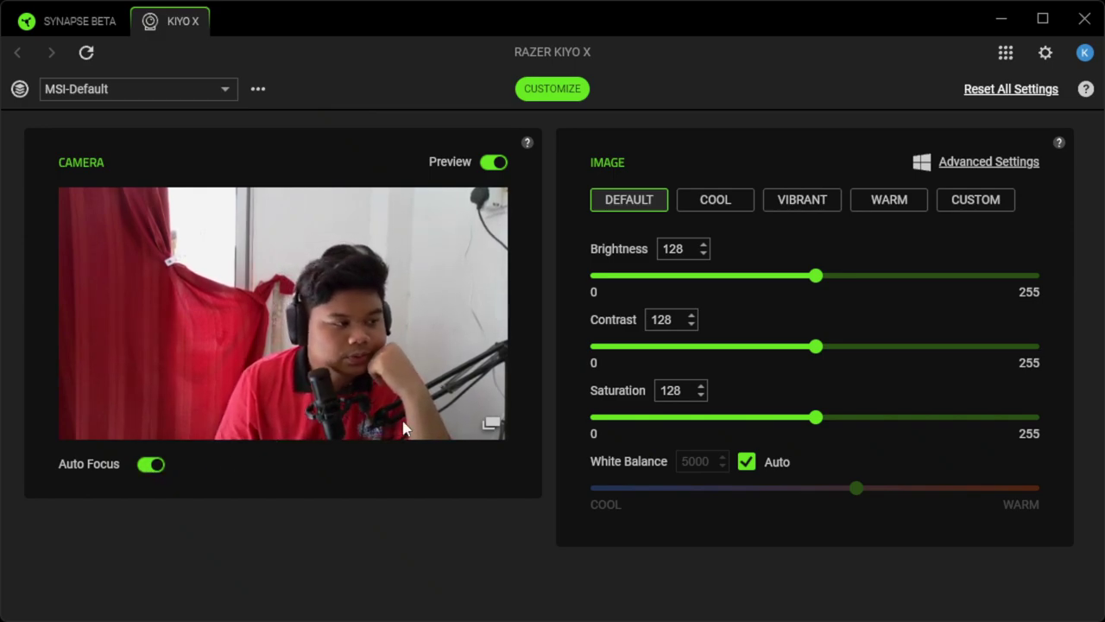
{"action": "left_click", "coordinate": [491, 424]}
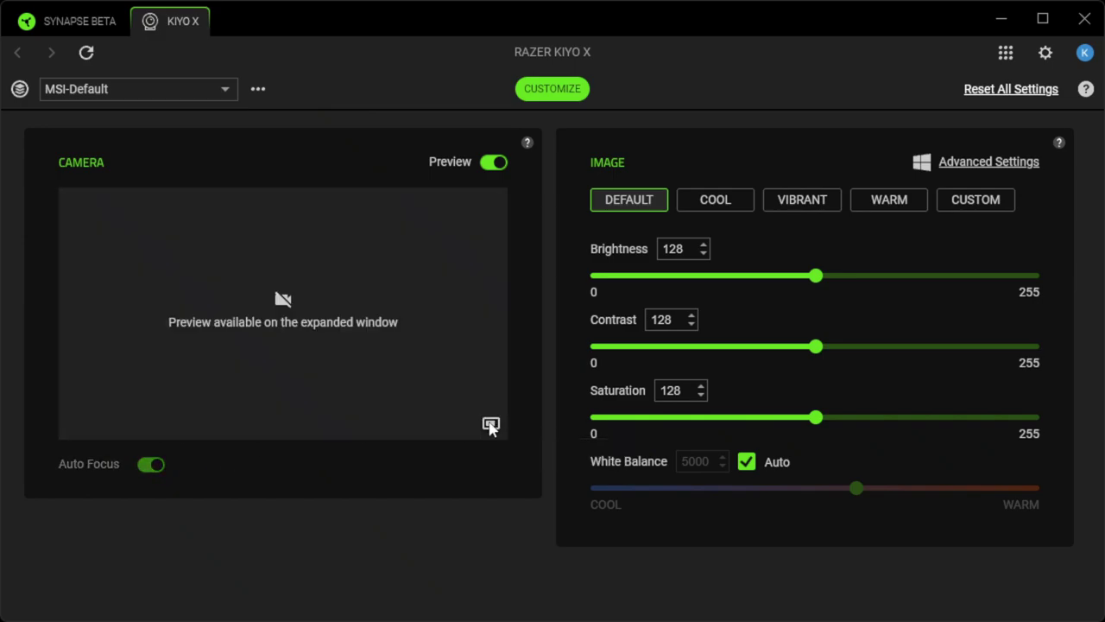